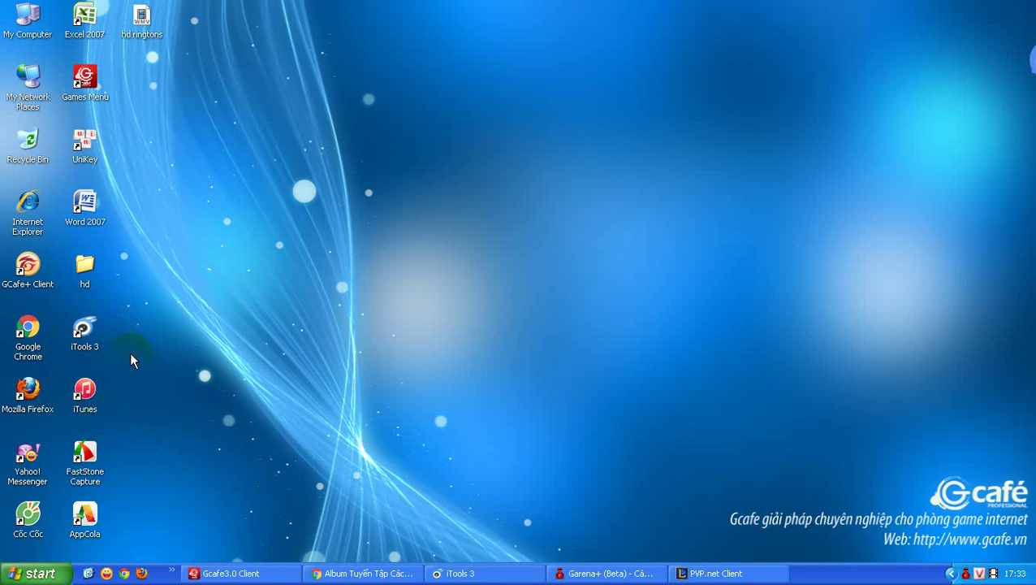
Launch iTools 3 and open its Ringtone Maker for the connected iPhone.
{"action": "double_click", "coordinate": [86, 349]}
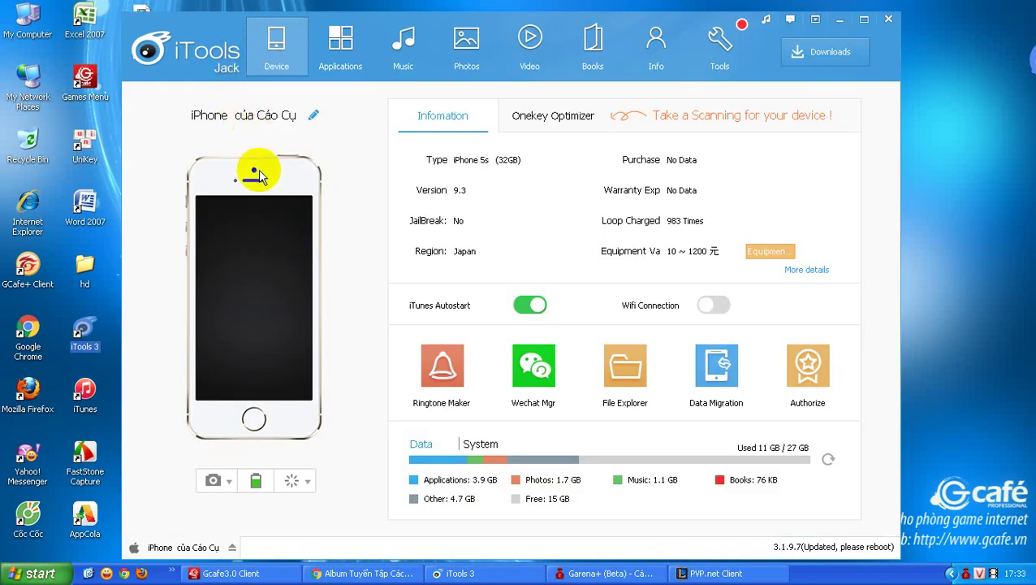
{"action": "left_click", "coordinate": [280, 219]}
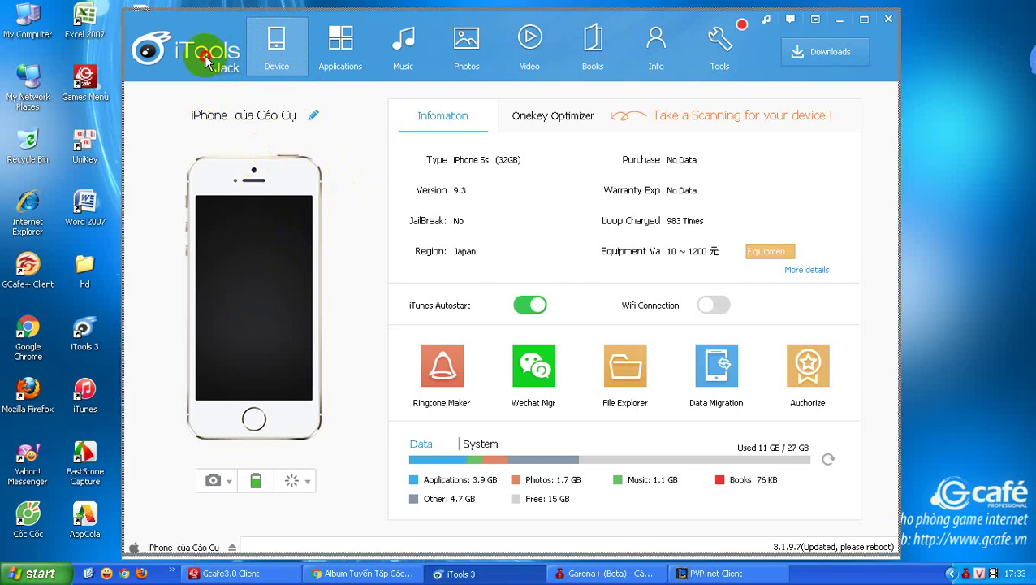
{"action": "left_click_drag", "start_coordinate": [206, 62], "coordinate": [211, 76]}
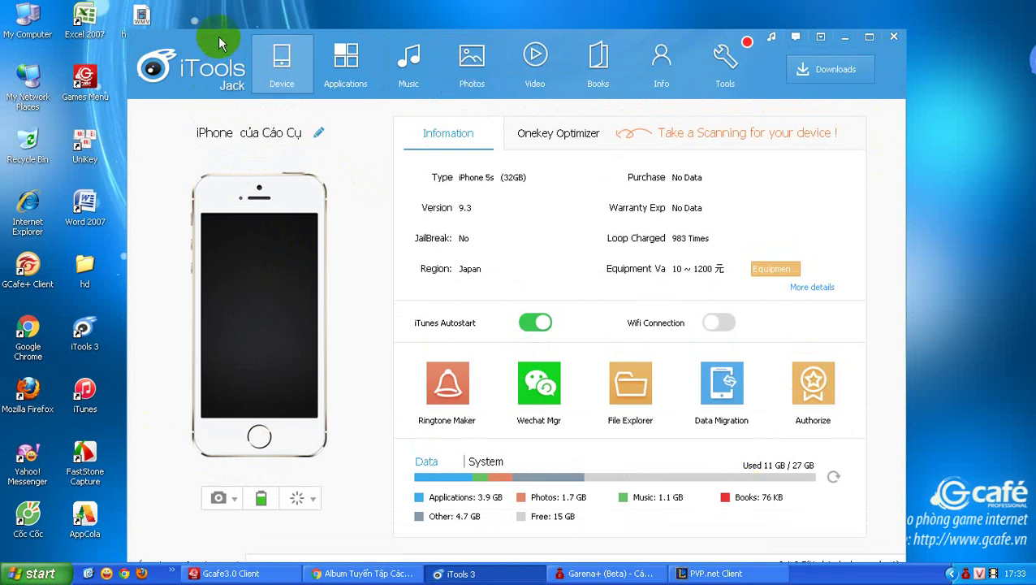
{"action": "left_click_drag", "start_coordinate": [204, 51], "coordinate": [204, 31]}
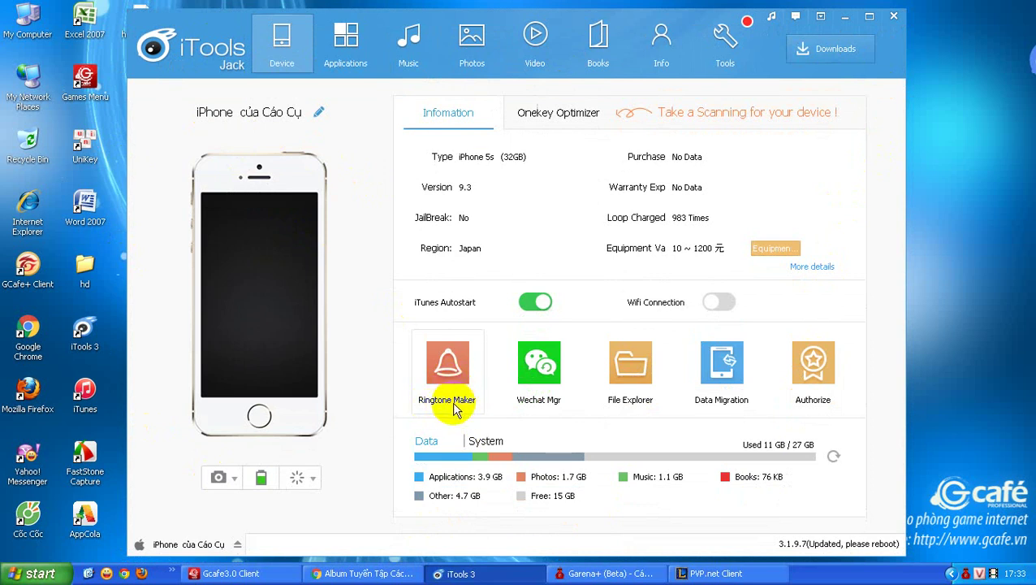
{"action": "left_click", "coordinate": [449, 406]}
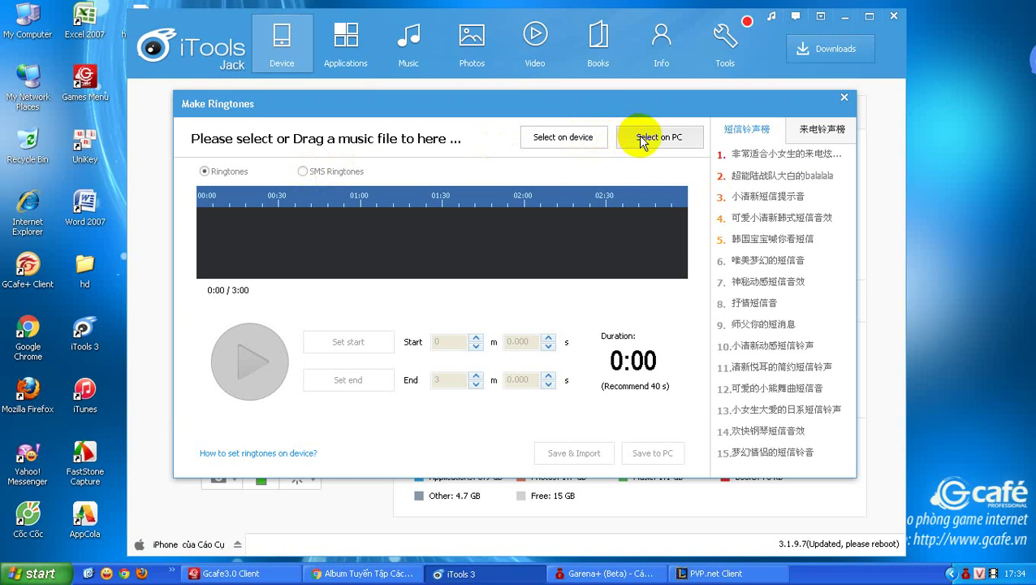
Load the song "Faded Alan Walker - Iselin Solheim.mp3" from the PC into the ringtone maker and pause its playback.
{"action": "left_click_drag", "start_coordinate": [293, 109], "coordinate": [282, 96]}
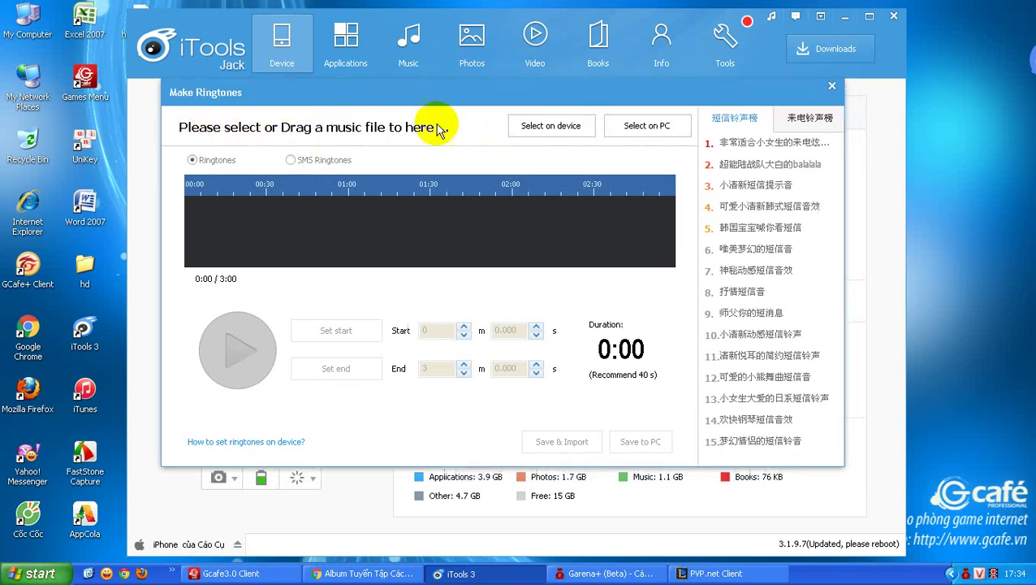
{"action": "left_click", "coordinate": [641, 134]}
{"action": "double_click", "coordinate": [307, 187]}
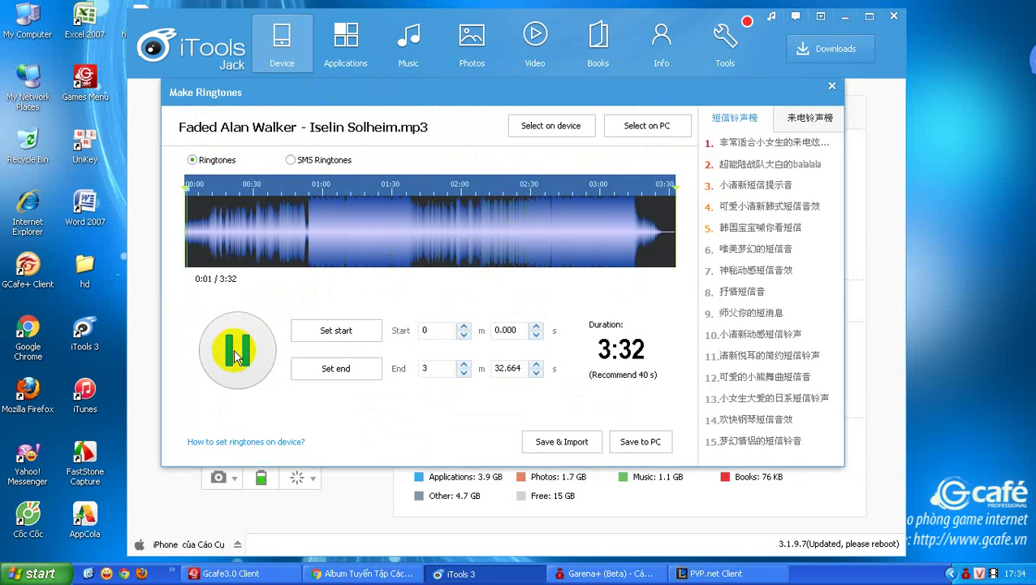
{"action": "left_click", "coordinate": [236, 355]}
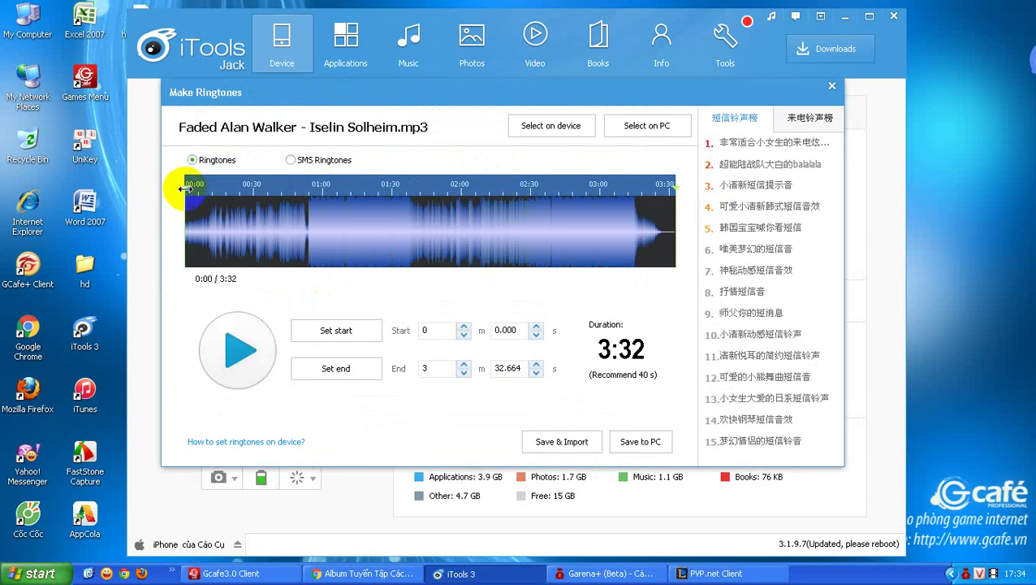
Trim the song to a ringtone starting at 0:00 and ending at about 39.6 s.
{"action": "left_click_drag", "start_coordinate": [185, 188], "coordinate": [234, 188]}
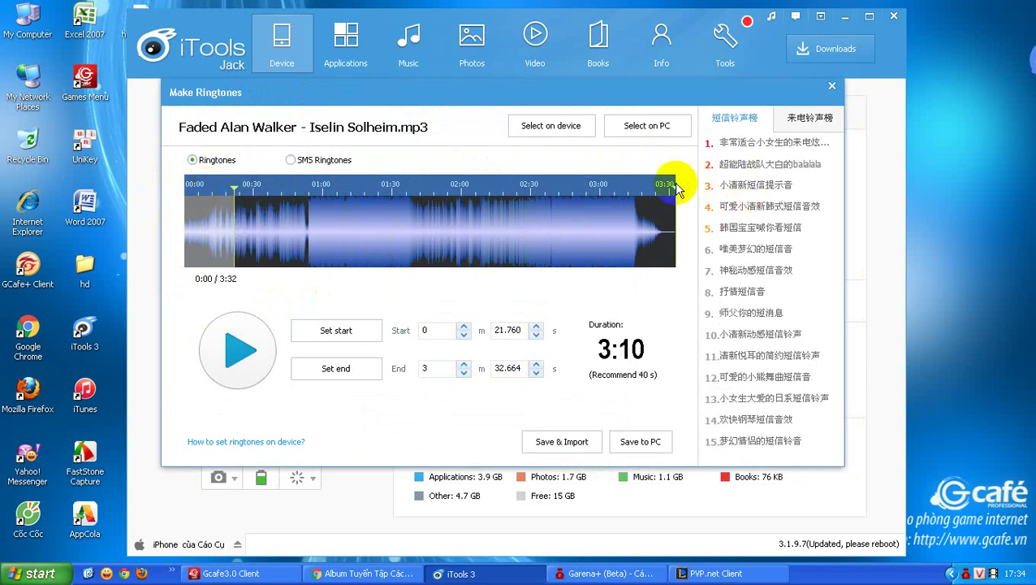
{"action": "left_click_drag", "start_coordinate": [675, 188], "coordinate": [554, 188]}
{"action": "left_click_drag", "start_coordinate": [233, 188], "coordinate": [182, 188]}
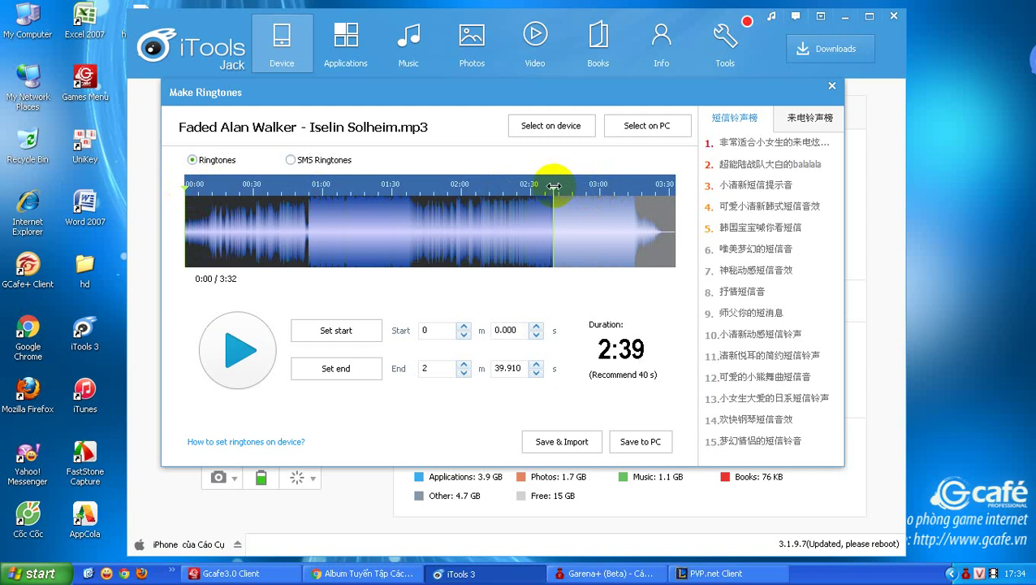
{"action": "left_click_drag", "start_coordinate": [553, 190], "coordinate": [276, 191]}
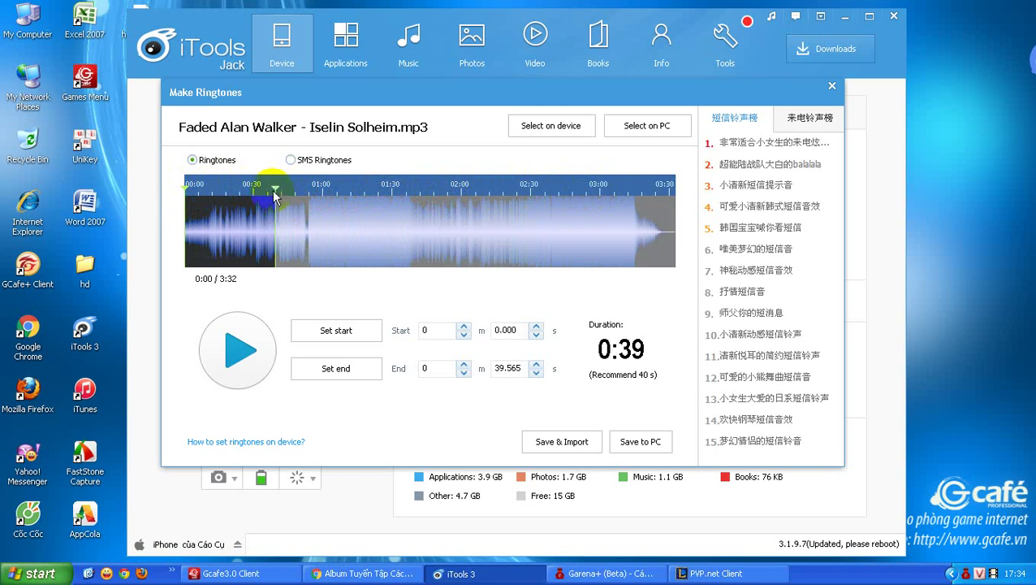
Preview the trimmed ringtone and close the Make Ringtones dialog.
{"action": "left_click", "coordinate": [245, 347]}
{"action": "left_click", "coordinate": [237, 349]}
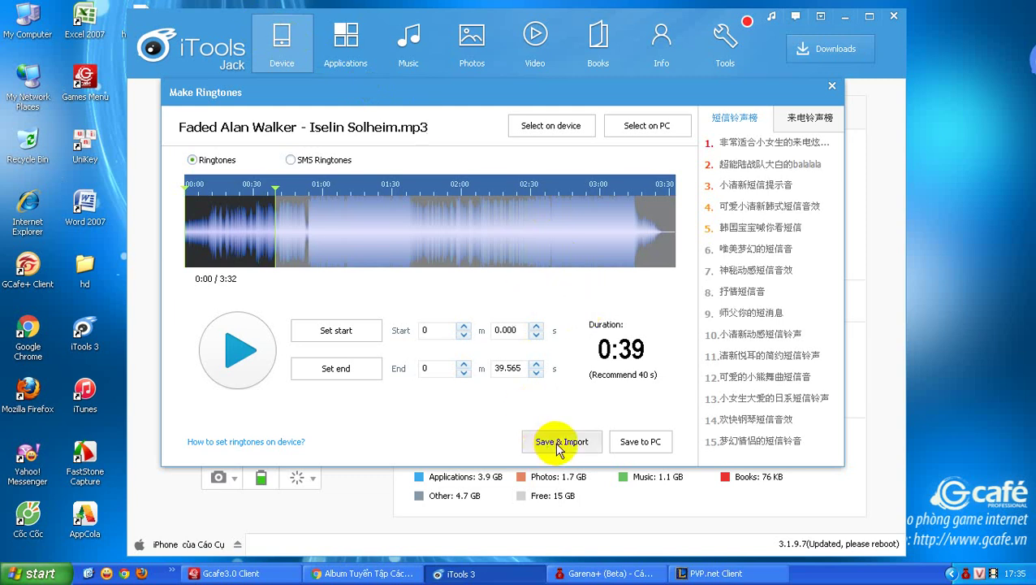
{"action": "left_click_drag", "start_coordinate": [463, 92], "coordinate": [456, 81]}
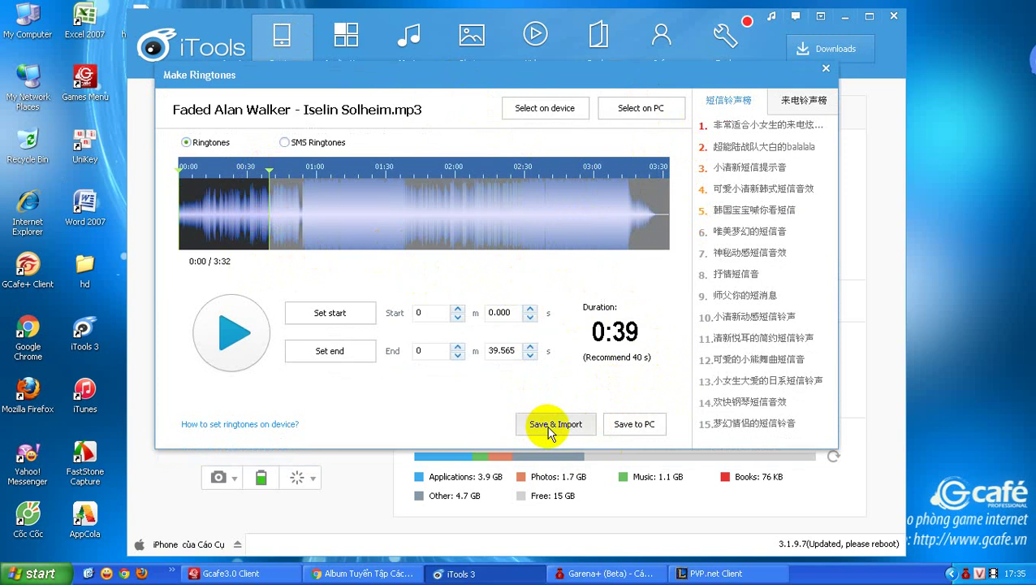
{"action": "left_click", "coordinate": [230, 333]}
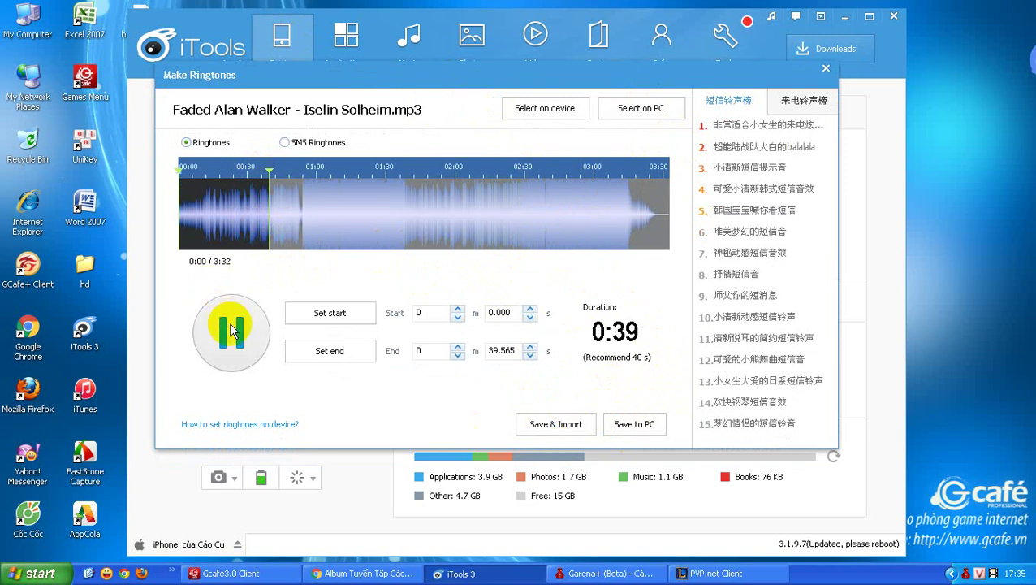
{"action": "left_click", "coordinate": [230, 340]}
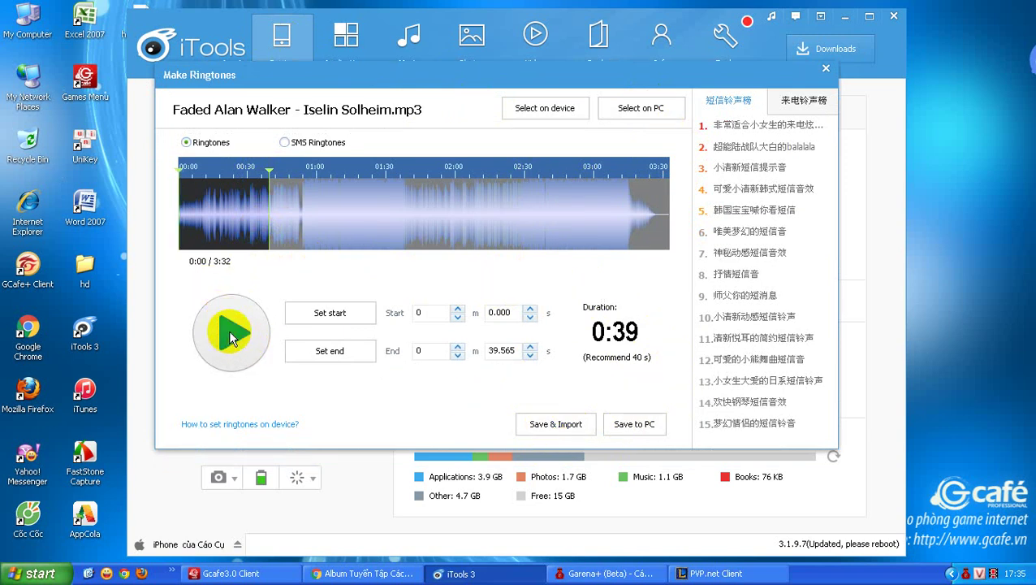
{"action": "left_click", "coordinate": [826, 70]}
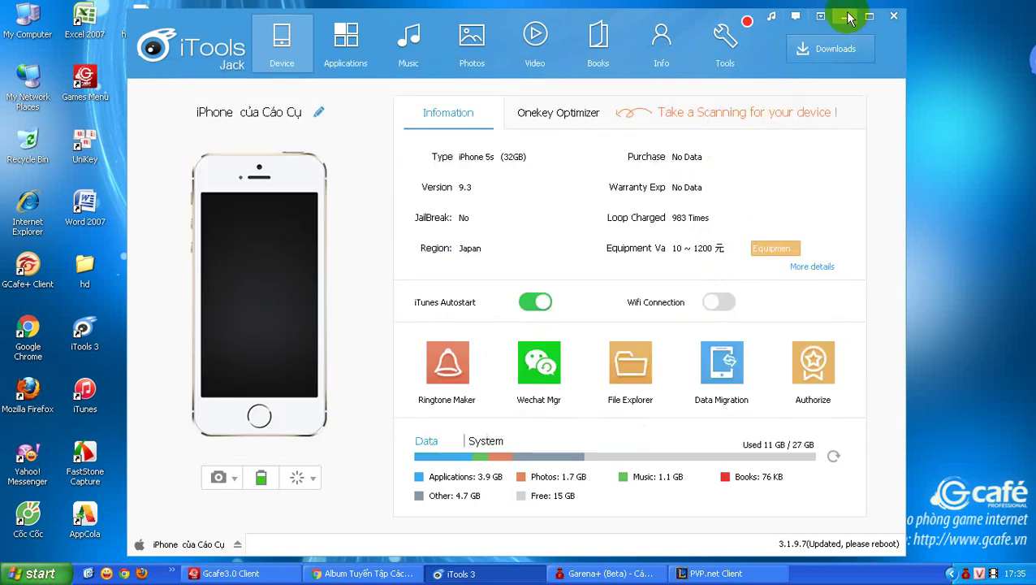
{"action": "left_click", "coordinate": [845, 18]}
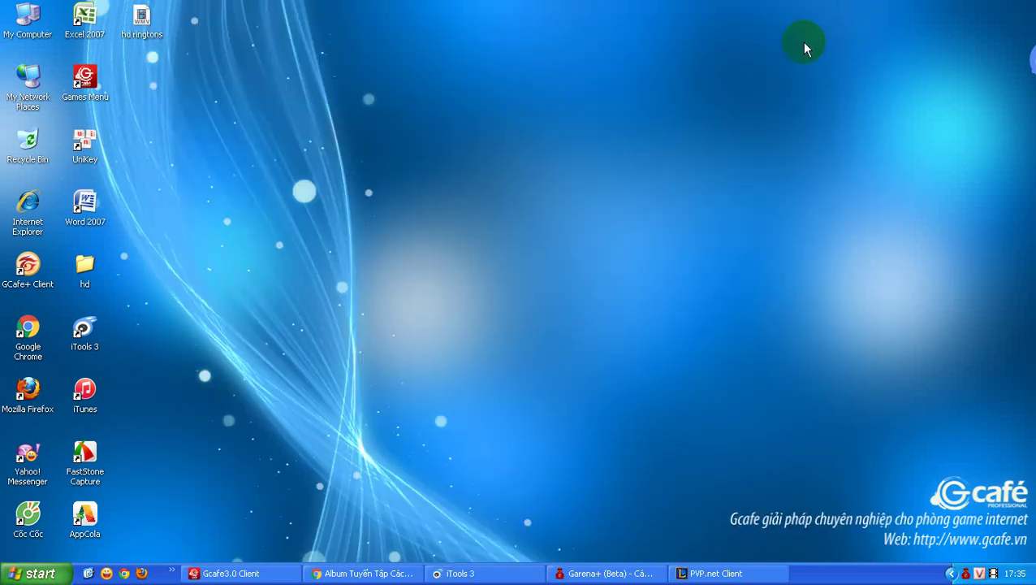
{"action": "left_click", "coordinate": [355, 574]}
{"action": "left_click", "coordinate": [460, 11]}
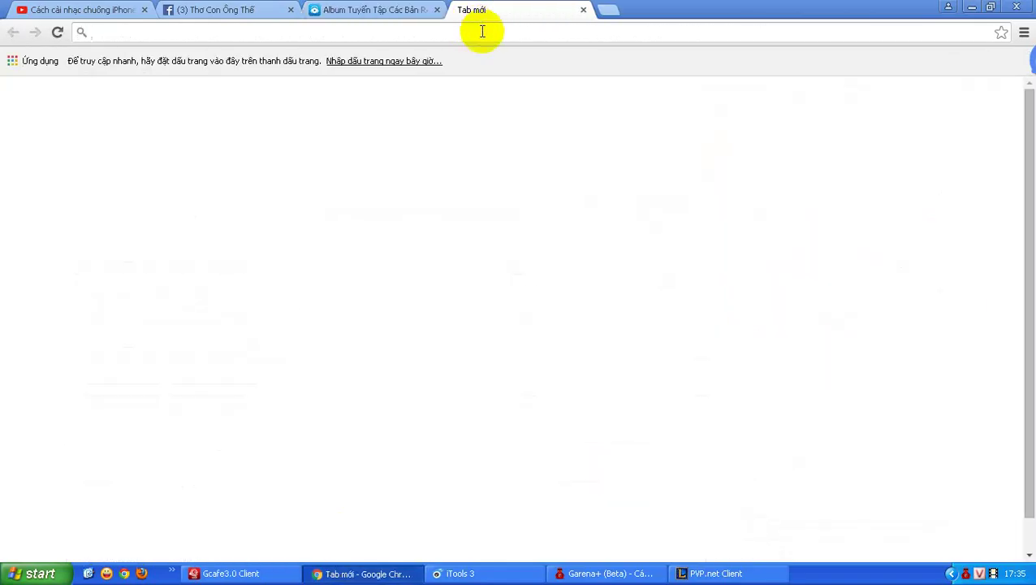
{"action": "type", "text": "app"}
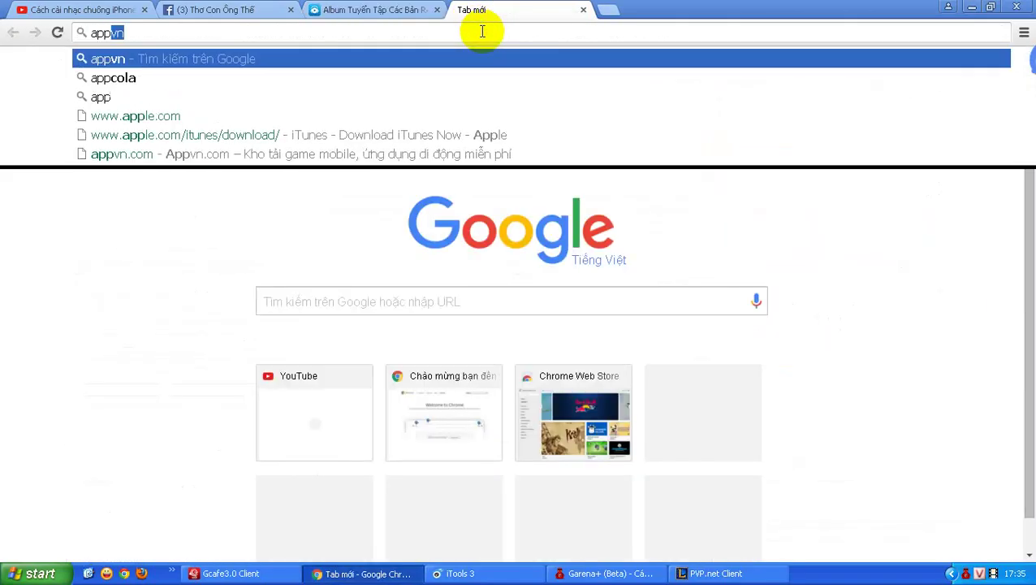
{"action": "type", "text": "cl"}
{"action": "key", "text": "BackSpace"}
{"action": "type", "text": "ola"}
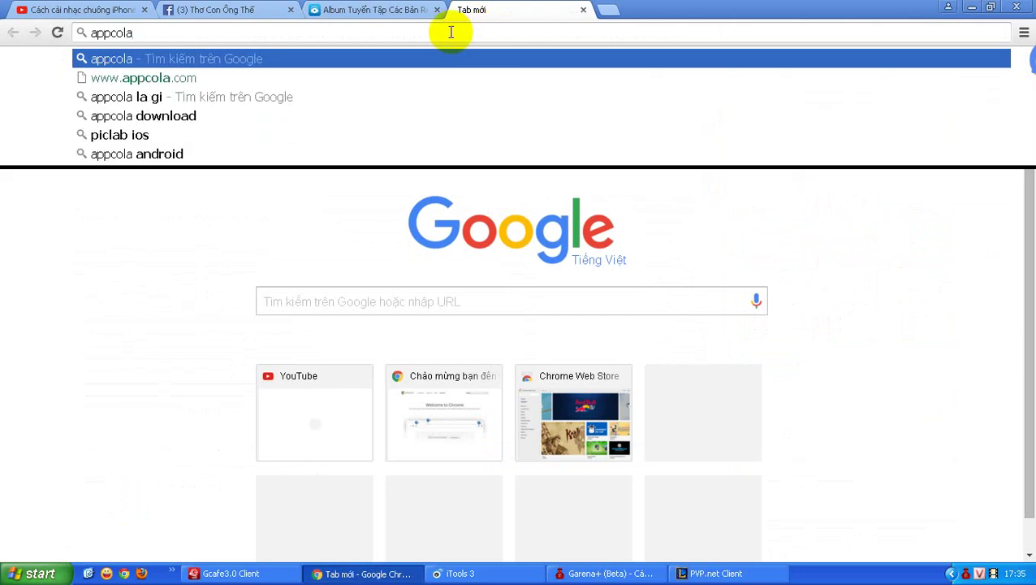
{"action": "left_click", "coordinate": [294, 77]}
Open the download page linked from AppCola's iPhone/iPad banner and minimize the browser.
{"action": "scroll", "coordinate": [833, 212], "scroll_direction": "down", "scroll_amount": 4}
{"action": "scroll", "coordinate": [785, 203], "scroll_direction": "up", "scroll_amount": 2}
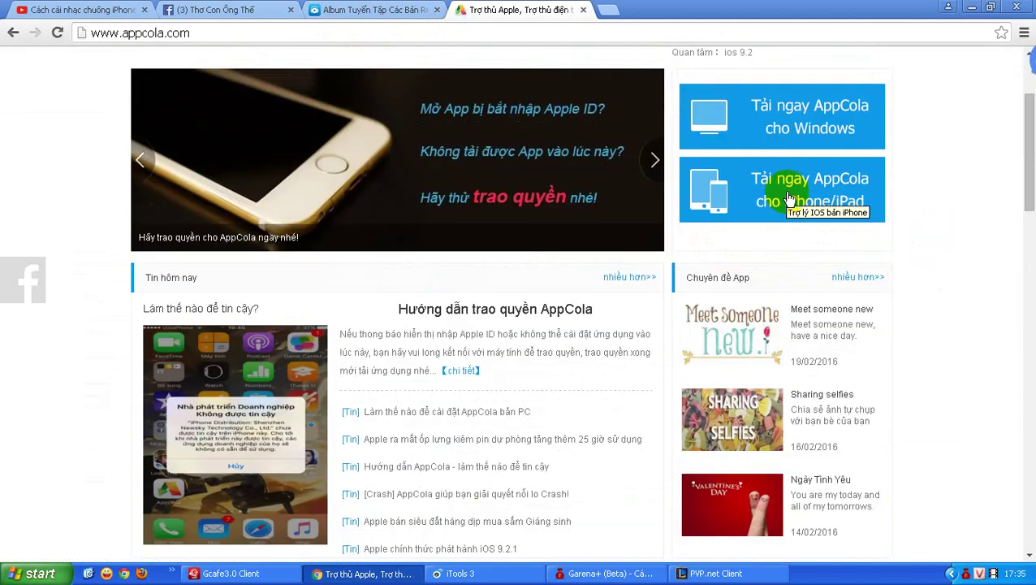
{"action": "left_click", "coordinate": [804, 184]}
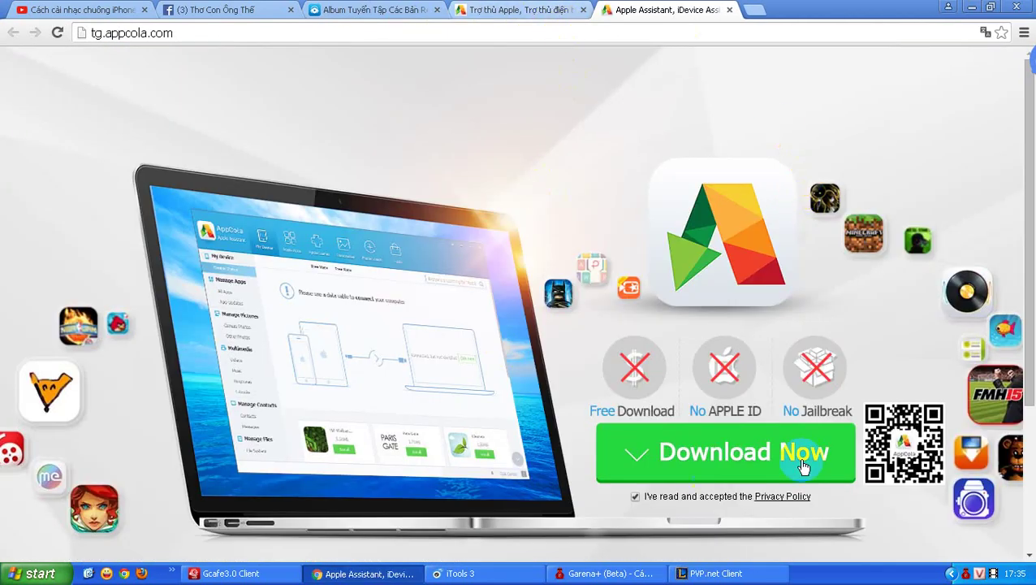
{"action": "left_click", "coordinate": [971, 10]}
Launch AppCola from the desktop and show the connected iPhone's Device Status page.
{"action": "double_click", "coordinate": [87, 524]}
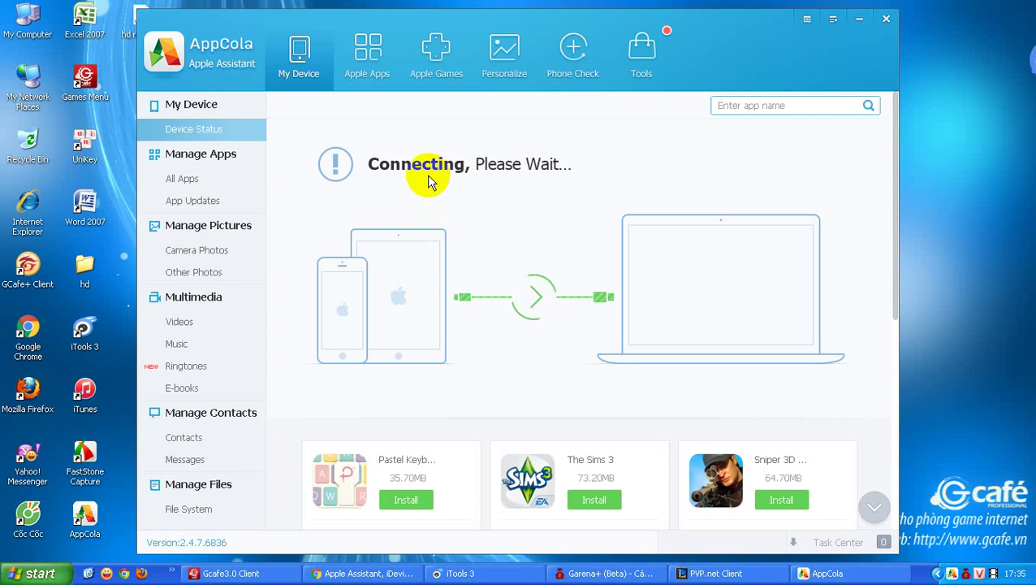
{"action": "left_click_drag", "start_coordinate": [156, 25], "coordinate": [199, 22]}
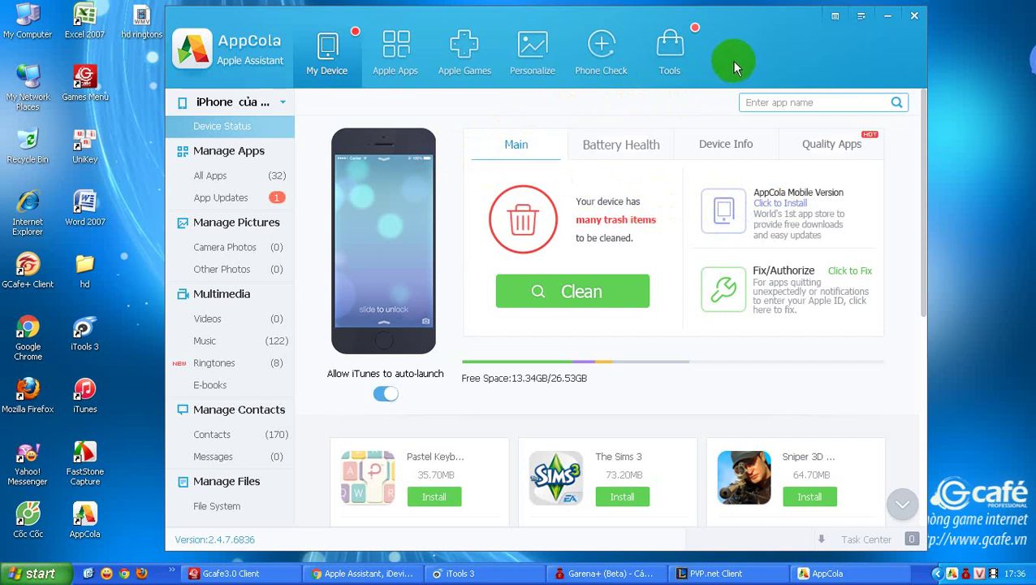
{"action": "left_click_drag", "start_coordinate": [735, 65], "coordinate": [752, 66]}
{"action": "left_click", "coordinate": [347, 69]}
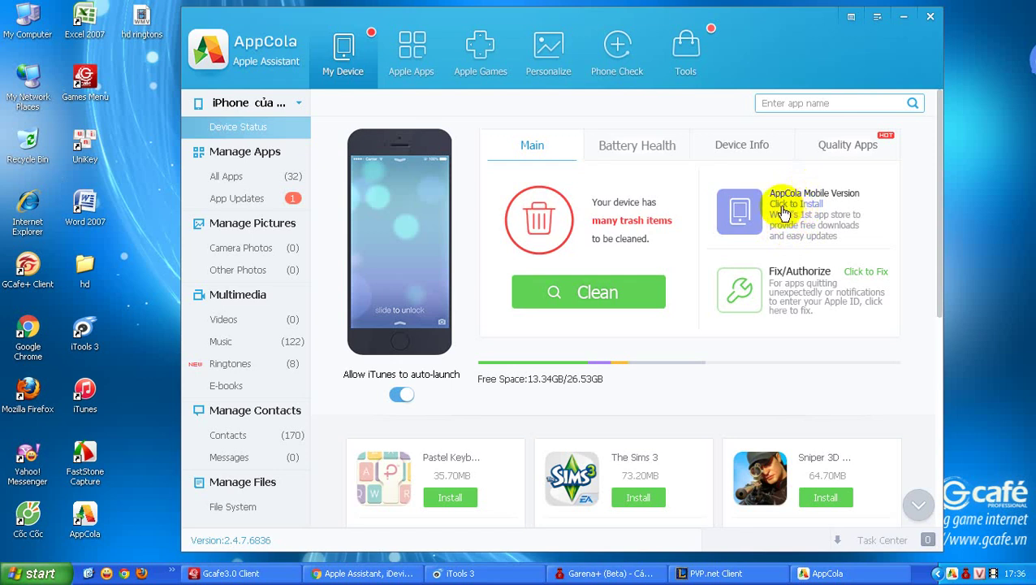
{"action": "mouse_move", "coordinate": [804, 48]}
{"action": "left_mouse_down"}
{"action": "mouse_move", "coordinate": [756, 55]}
{"action": "mouse_move", "coordinate": [794, 64]}
{"action": "left_mouse_up"}
Switch back to the iTools 3 window.
{"action": "left_click", "coordinate": [478, 573]}
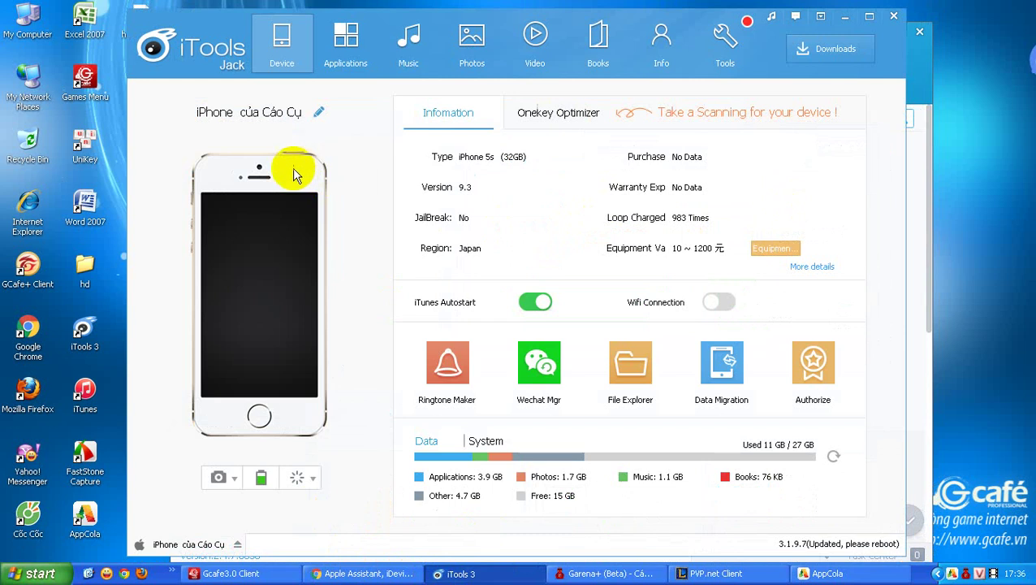